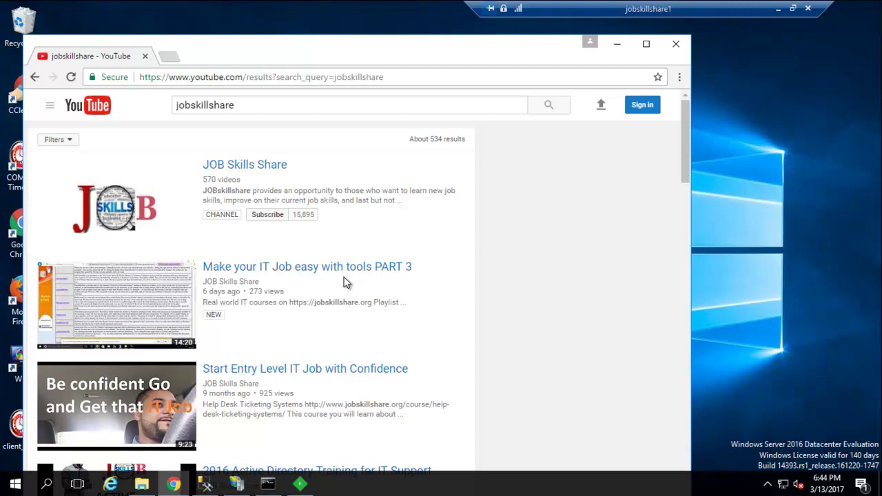
- Minimize the browser window and open a blank canvas in Paint
left_click(617, 44)
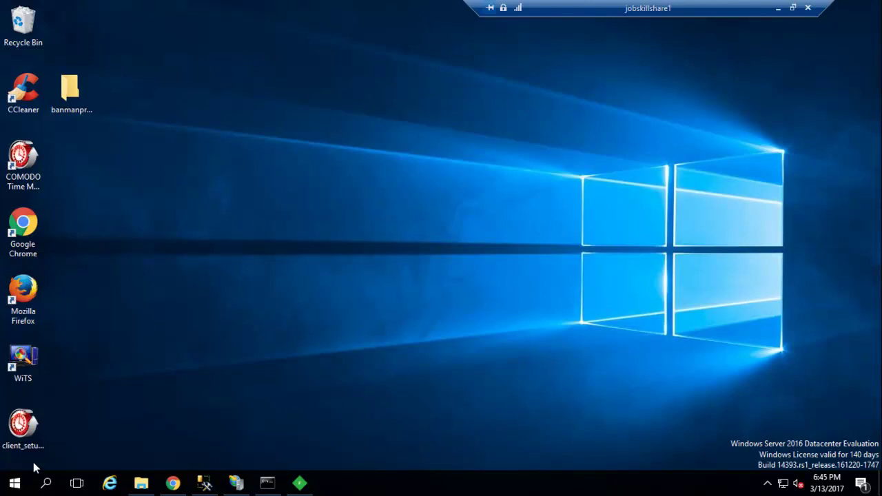
left_click(15, 485)
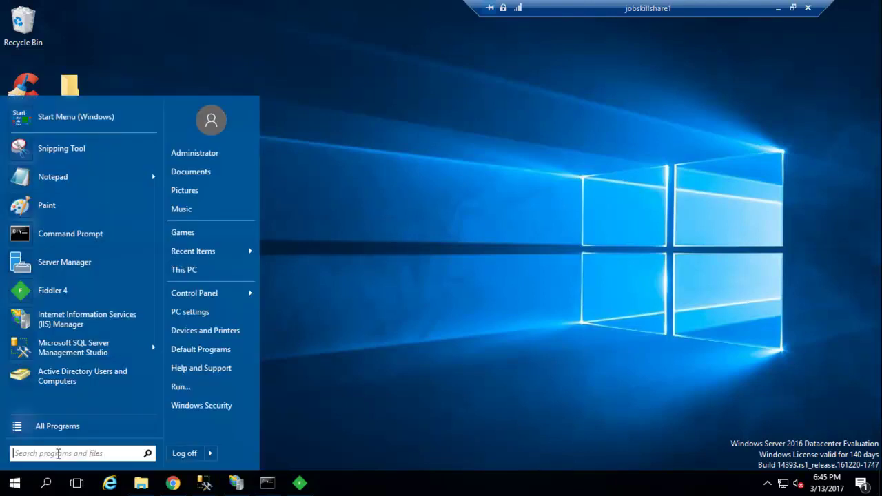
left_click(109, 209)
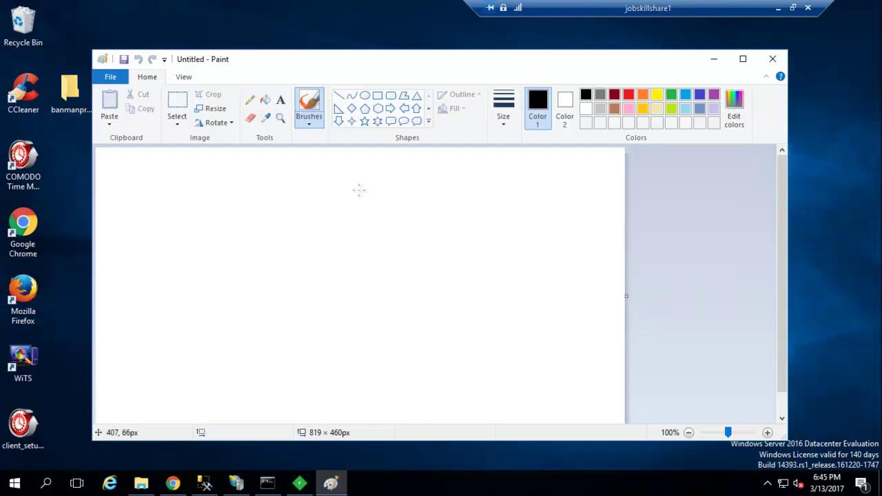
- Sketch an oval linked by a line to an upright box containing a small box, plus a separate box connected above it
mouse_move(252, 201)
left_mouse_down()
mouse_move(330, 214)
mouse_move(244, 201)
mouse_move(265, 199)
left_mouse_up()
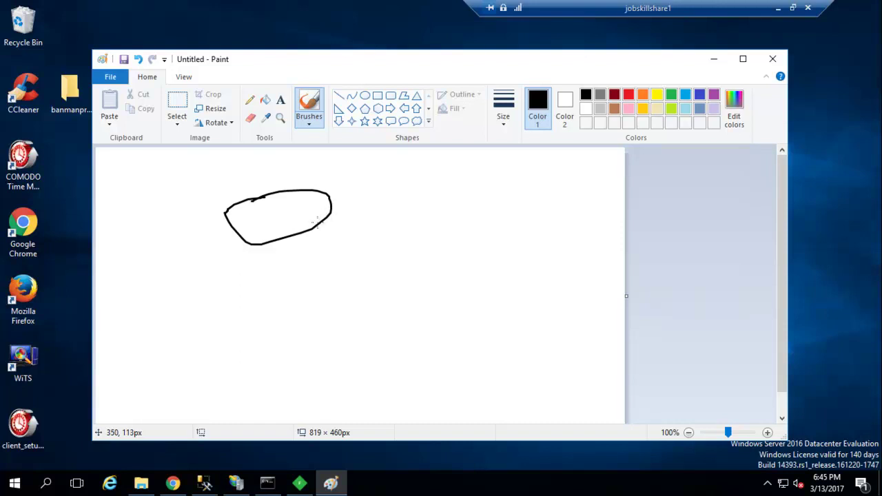
left_click(241, 217)
mouse_move(331, 211)
left_mouse_down()
mouse_move(360, 216)
mouse_move(407, 193)
mouse_move(405, 236)
left_mouse_up()
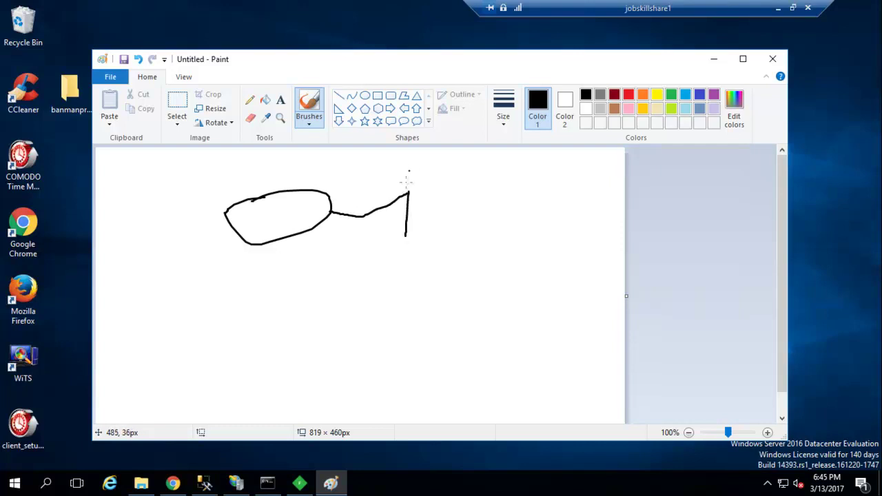
mouse_move(410, 193)
left_mouse_down()
mouse_move(423, 192)
mouse_move(441, 218)
mouse_move(435, 244)
mouse_move(407, 241)
left_mouse_up()
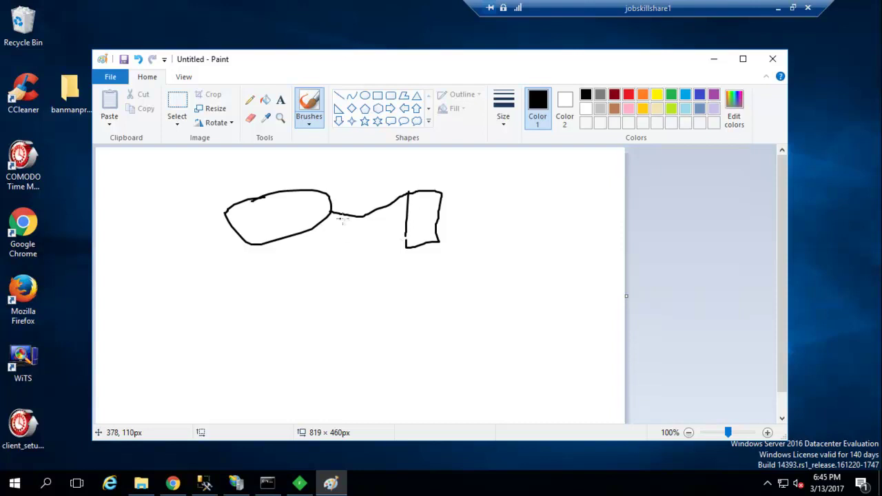
mouse_move(412, 199)
left_mouse_down()
mouse_move(417, 211)
mouse_move(425, 204)
mouse_move(416, 213)
mouse_move(449, 165)
mouse_move(487, 164)
mouse_move(493, 173)
mouse_move(489, 160)
mouse_move(530, 153)
mouse_move(487, 184)
mouse_move(499, 166)
left_mouse_up()
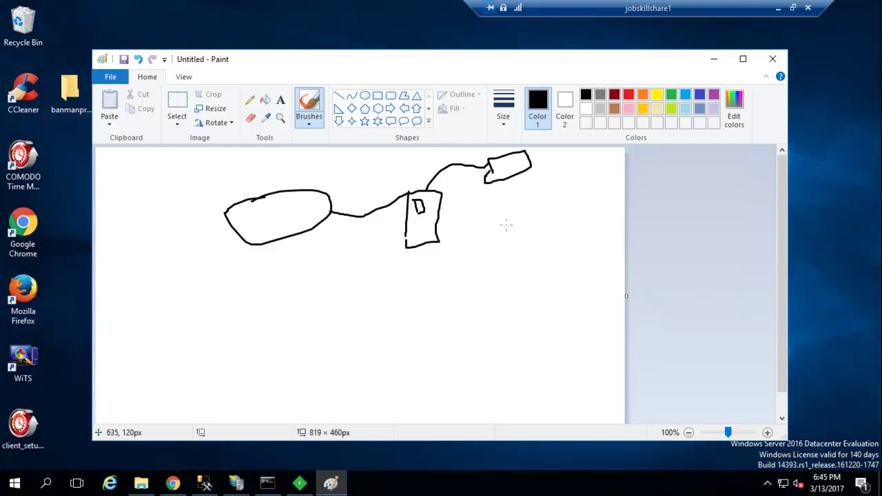
- Add a small box inside the oval and several freehand lines leading toward the oval's left side
left_click(470, 223)
mouse_move(239, 210)
left_mouse_down()
mouse_move(263, 206)
mouse_move(237, 213)
left_mouse_up()
mouse_move(244, 215)
left_mouse_down()
mouse_move(260, 230)
mouse_move(271, 219)
mouse_move(263, 211)
left_mouse_up()
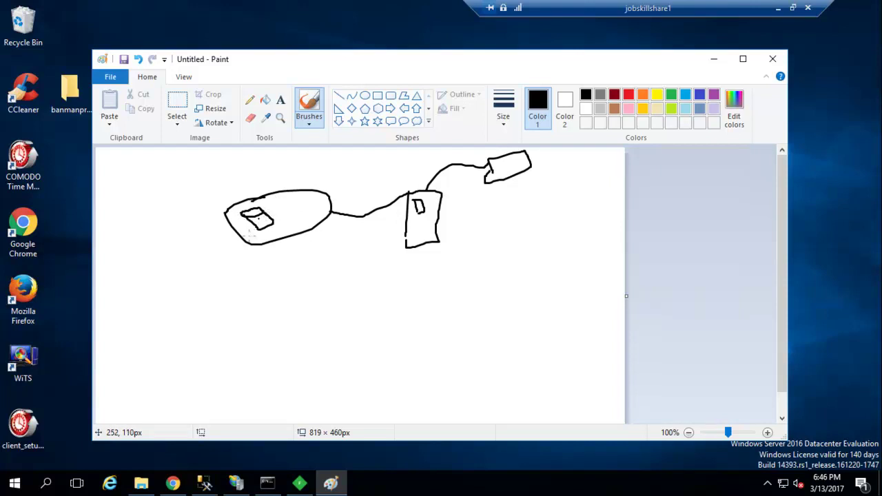
left_click_drag(130, 203, 152, 207)
left_click_drag(207, 211, 214, 211)
left_click_drag(131, 208, 217, 221)
left_click_drag(171, 246, 209, 232)
left_click(179, 286)
left_click_drag(193, 272, 222, 259)
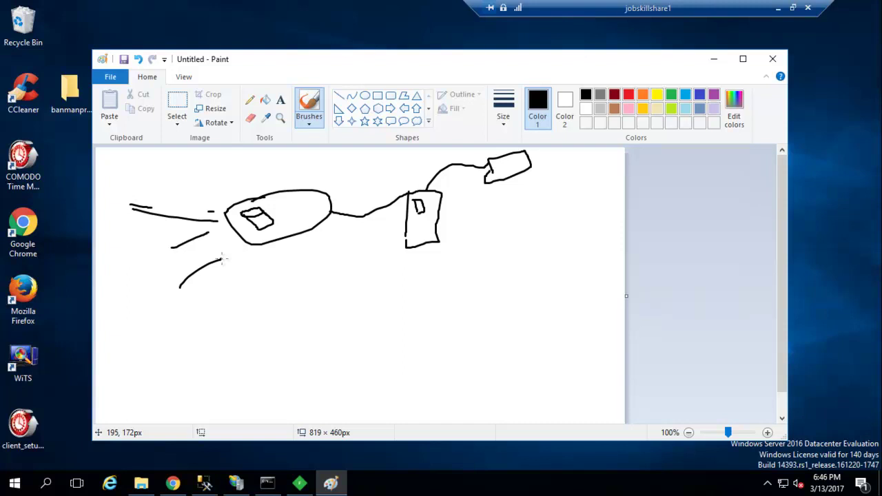
- Switch from Paint to IIS Manager in a smaller window, collapse the banmanpro site and expand the banmanpro1 site's folders
left_click(714, 59)
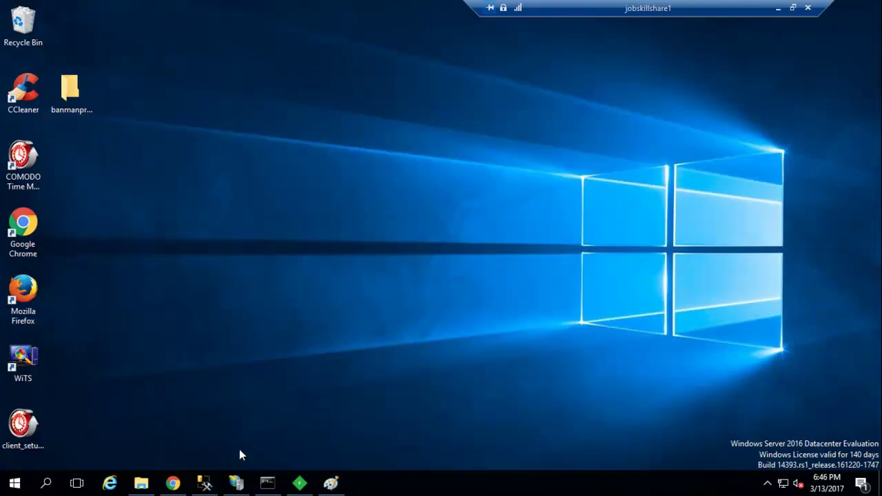
left_click(236, 484)
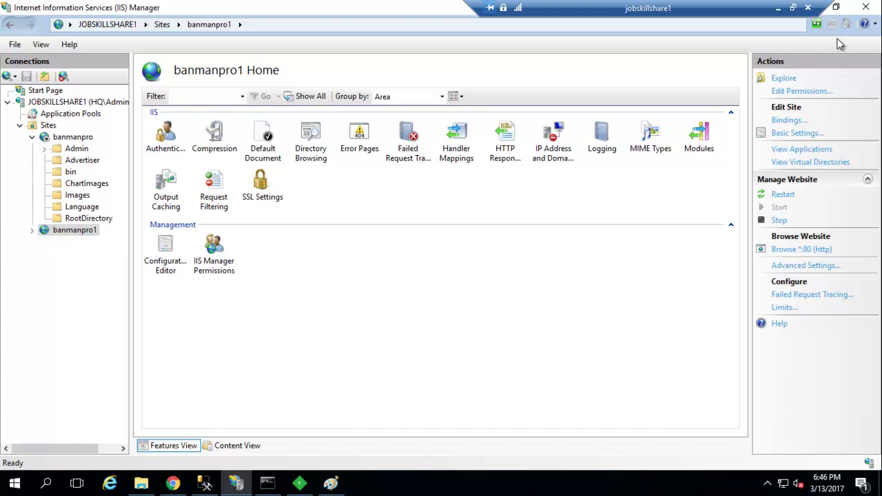
left_click(835, 7)
left_click_drag(348, 64, 399, 51)
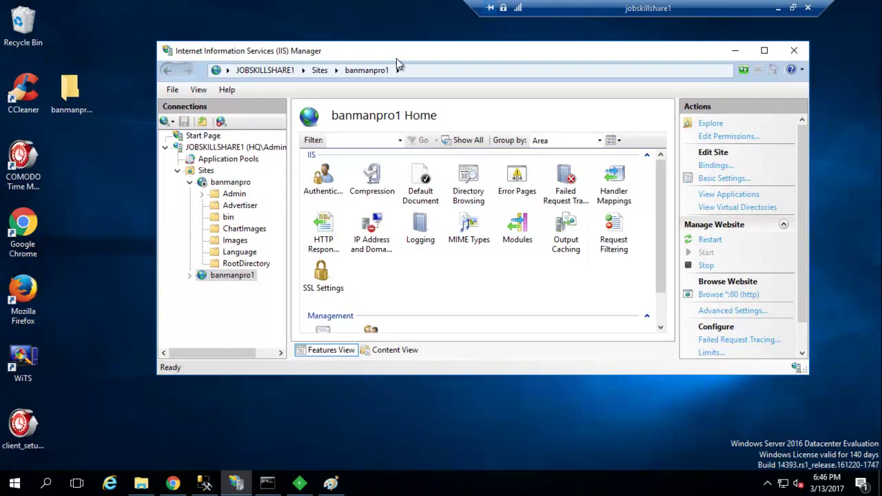
left_click(189, 182)
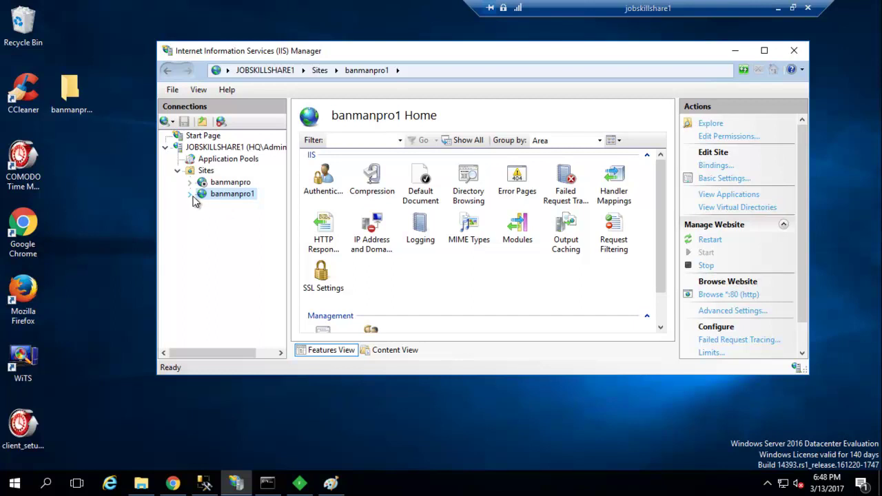
left_click(190, 194)
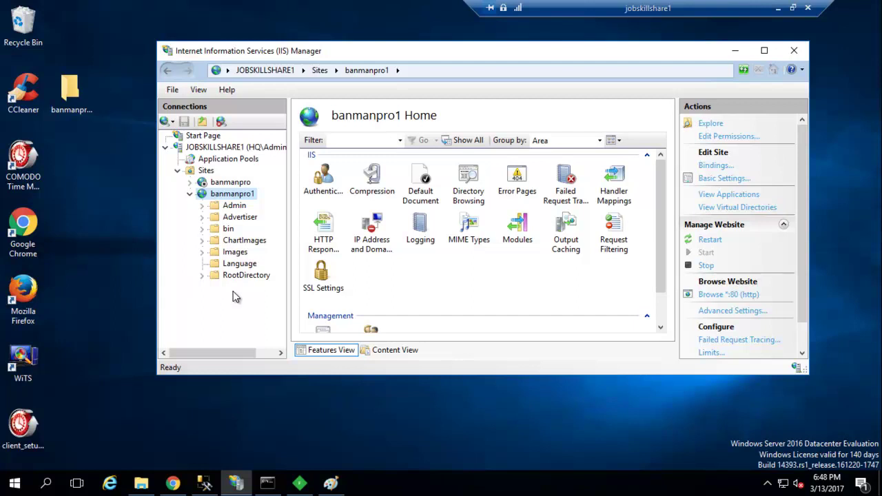
- Explore the banmanpro1 site's files on disk, looking through the wwwroot folder and its banmanpro subfolder
left_click_drag(300, 51, 356, 26)
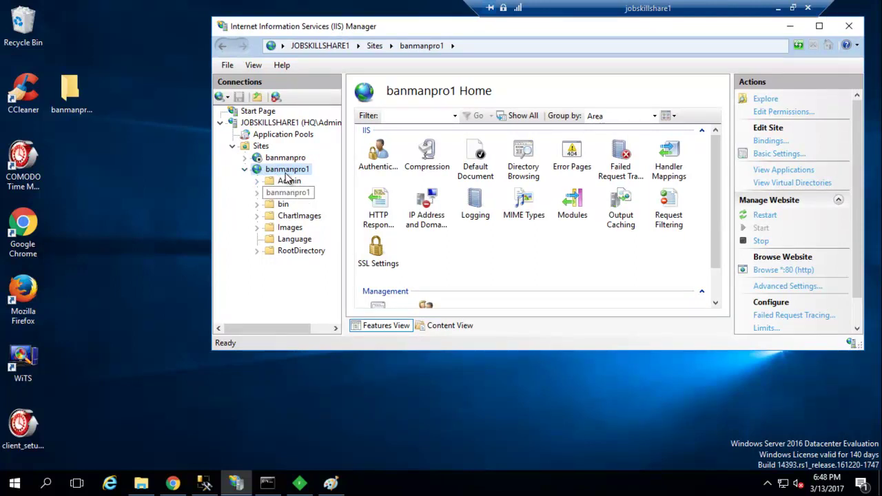
right_click(271, 171)
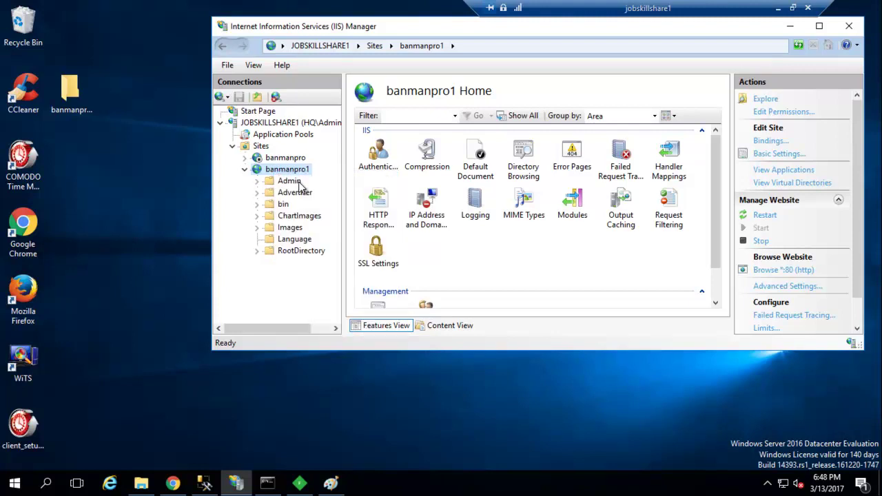
left_click(300, 181)
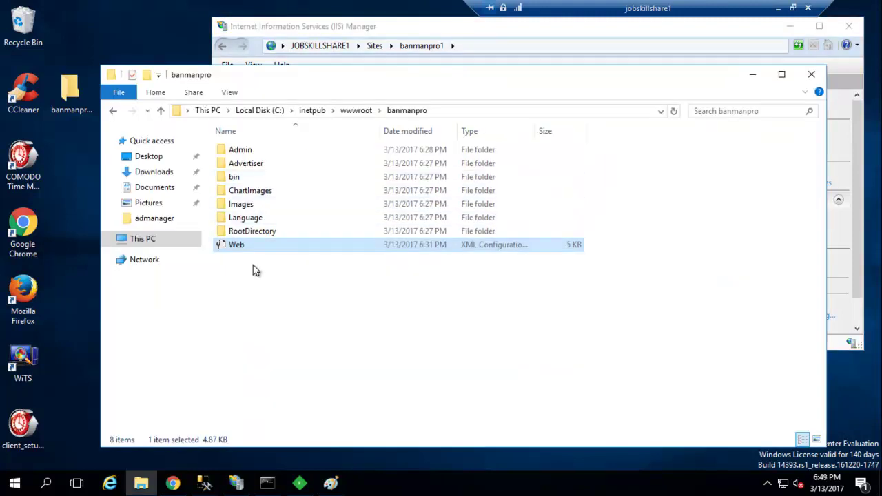
left_click(354, 113)
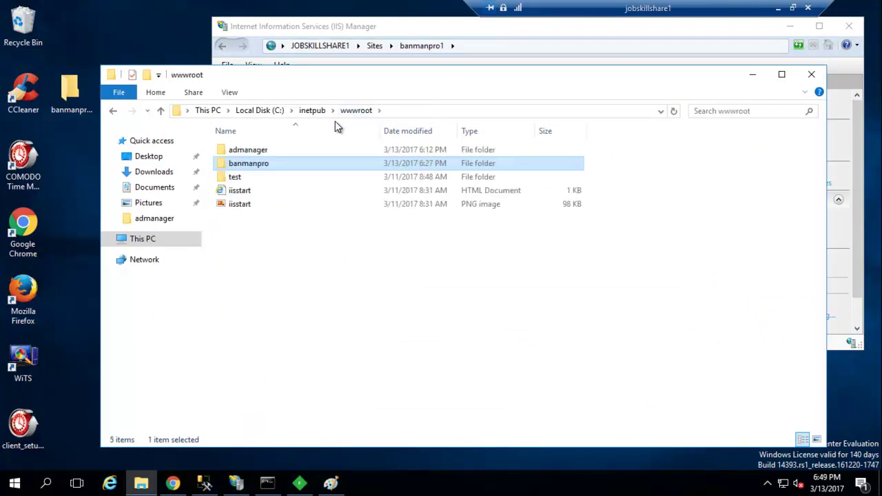
left_click_drag(371, 77, 297, 198)
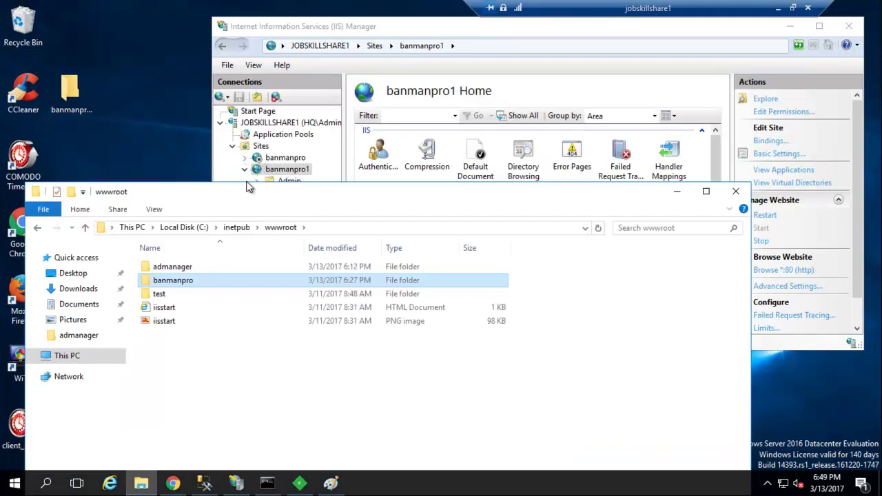
left_click_drag(207, 195, 325, 60)
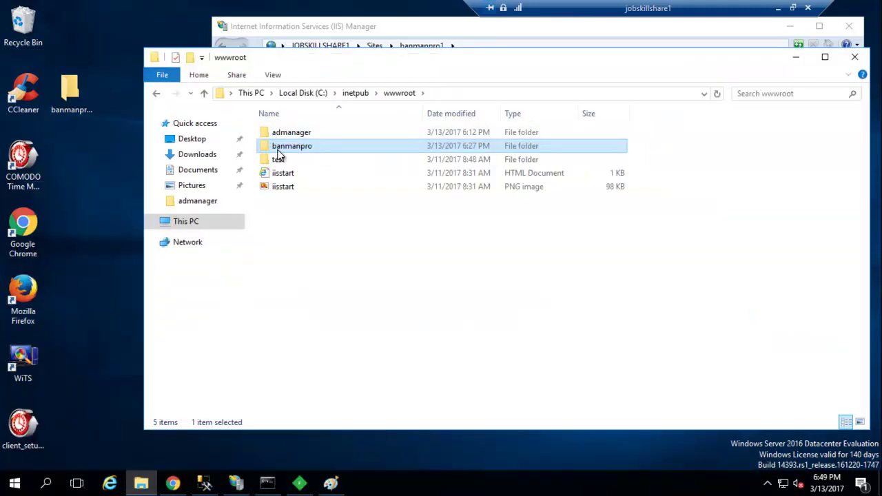
mouse_move(287, 153)
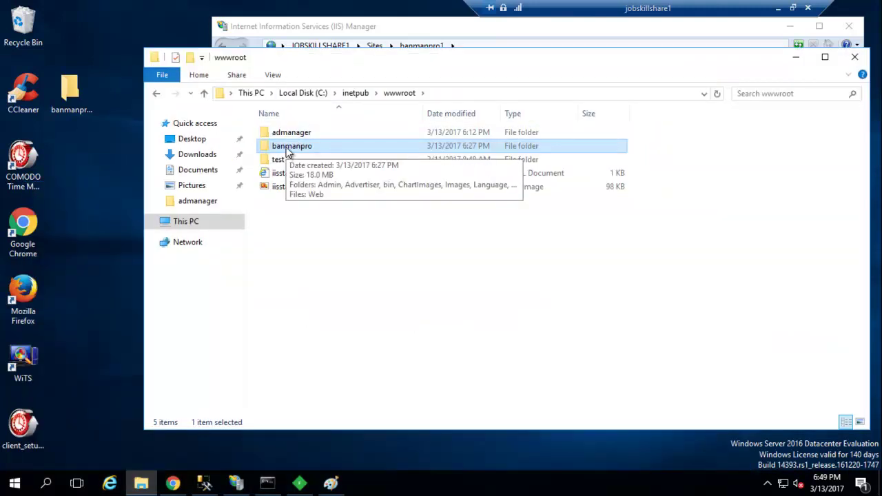
double_click(288, 153)
left_click(157, 94)
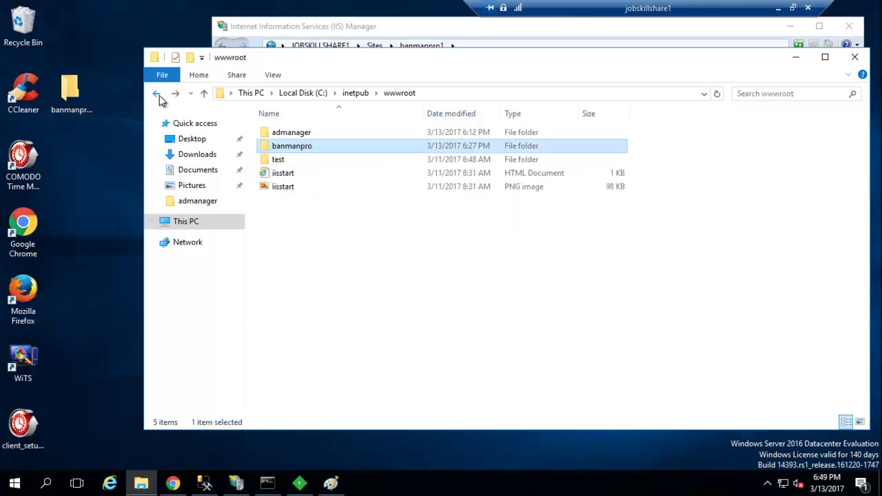
- Copy the banmanpro folder from wwwroot and paste it onto the desktop as a backup
right_click(279, 152)
left_click(317, 339)
right_click(84, 175)
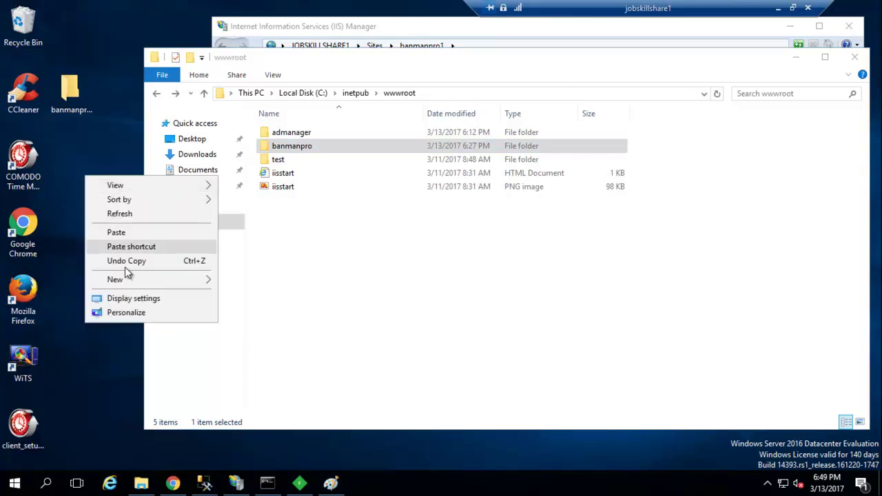
mouse_move(132, 281)
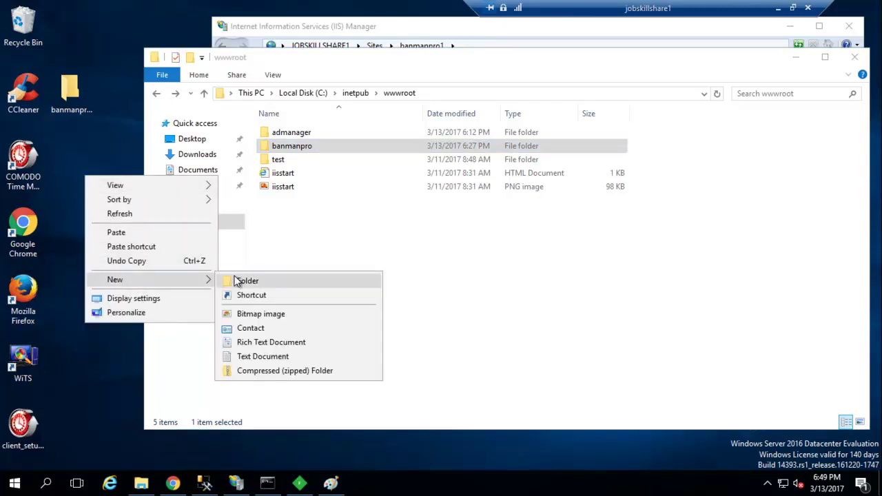
left_click(151, 235)
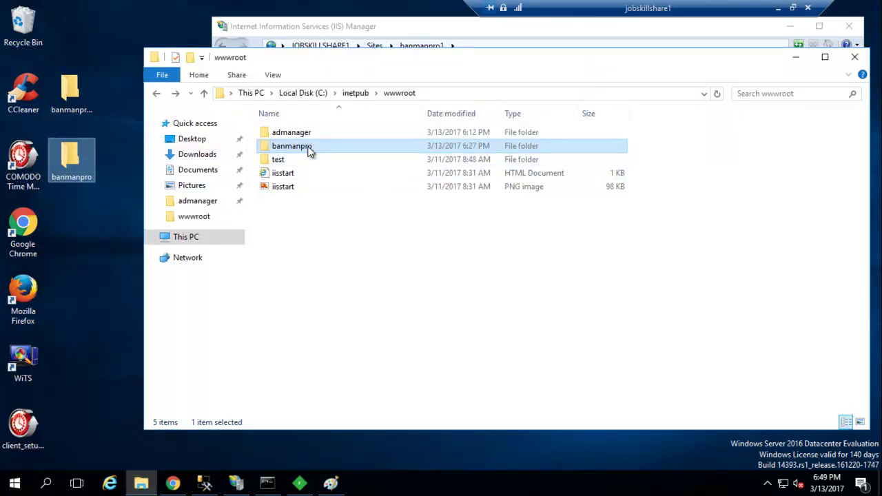
- Examine the contents of the original banmanpro folder in wwwroot and point out the folder copies on the desktop
double_click(301, 153)
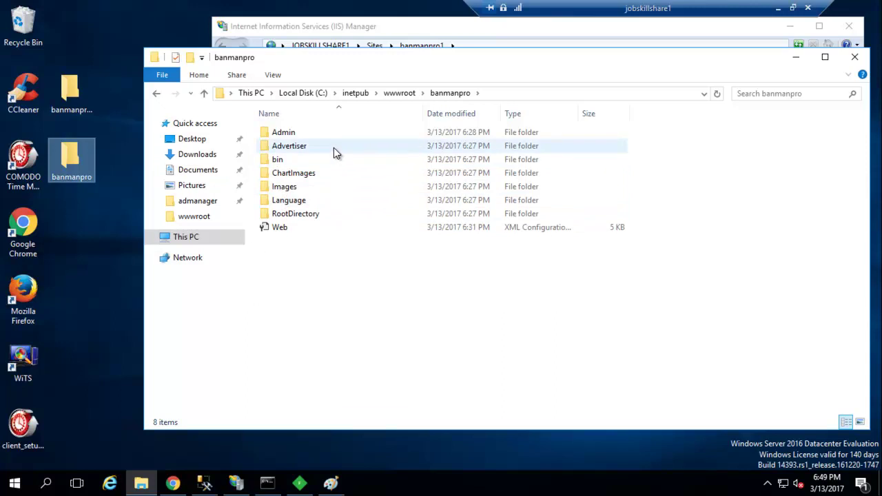
left_click(156, 94)
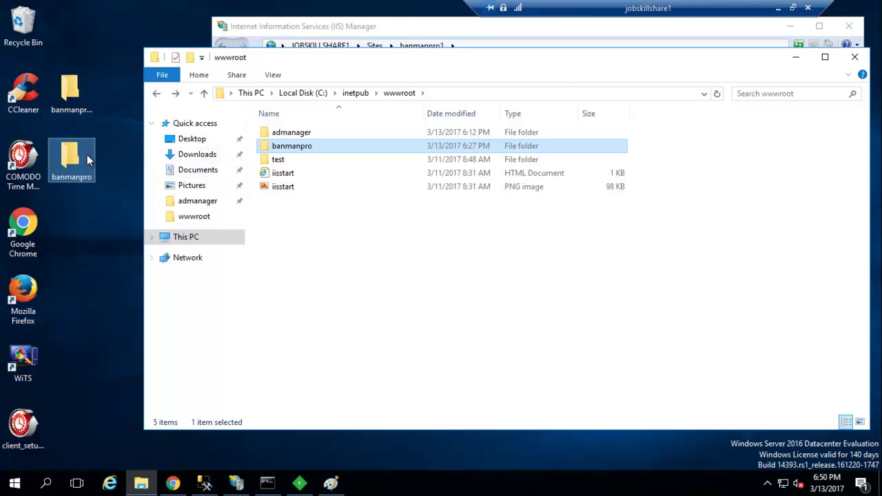
left_click(88, 176)
left_click(71, 93, "ctrl")
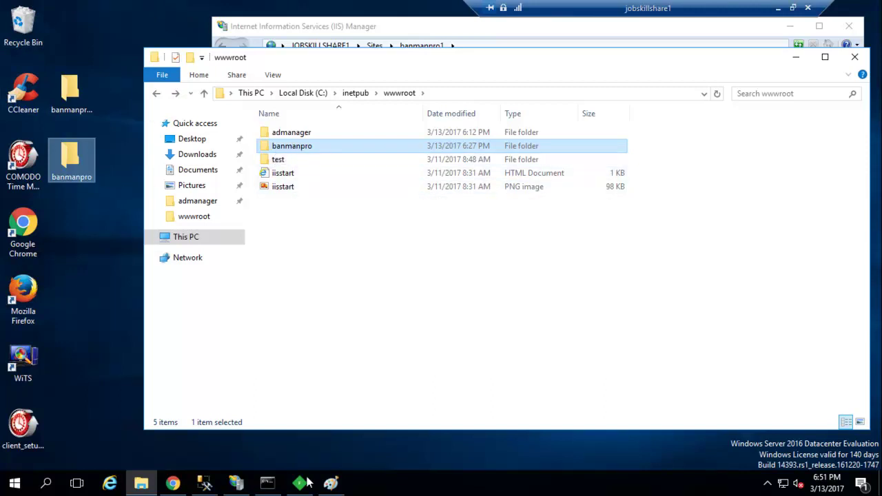
- Switch to SQL Server Management Studio, dismiss the save-changes prompt and collapse the admanager database
left_click(202, 484)
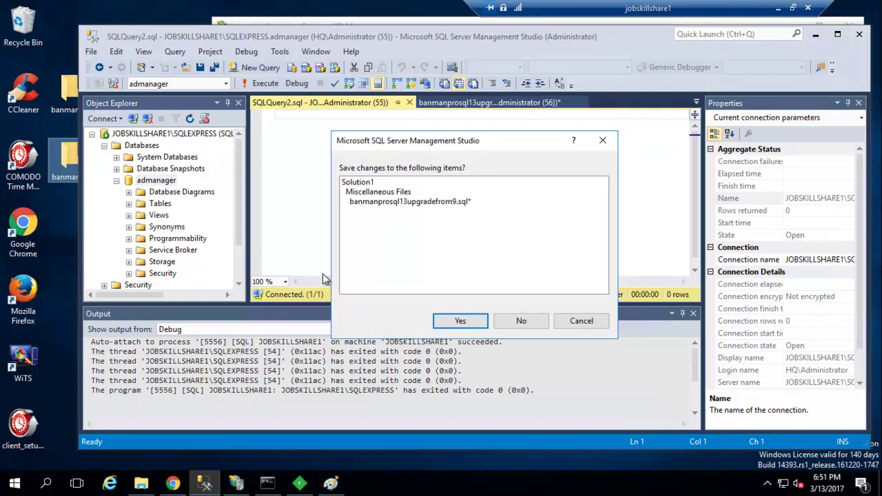
left_click(601, 140)
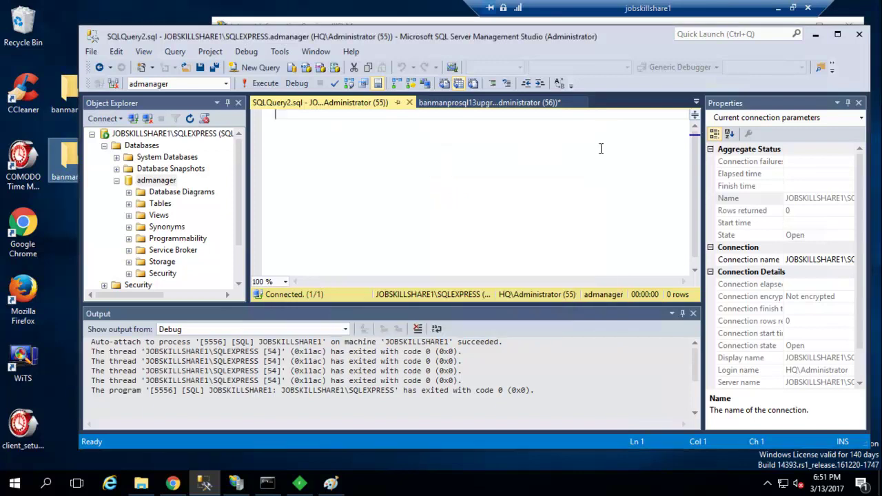
left_click(116, 181)
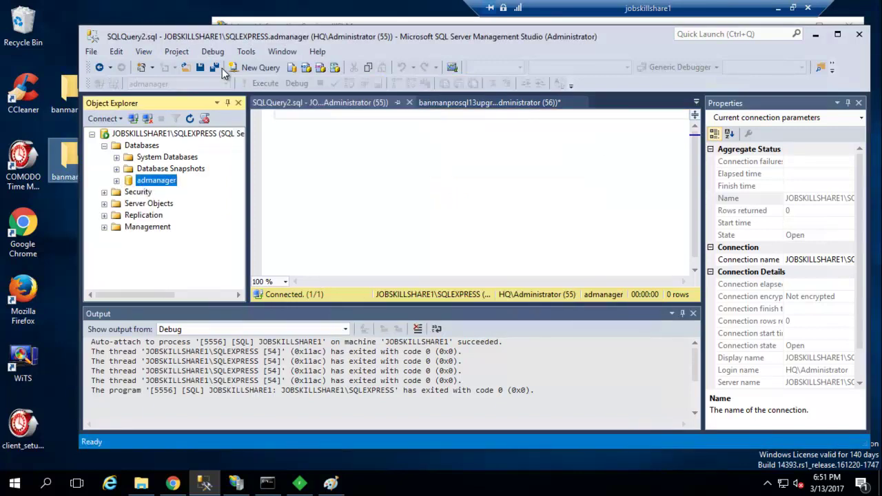
left_click_drag(272, 20, 258, 69)
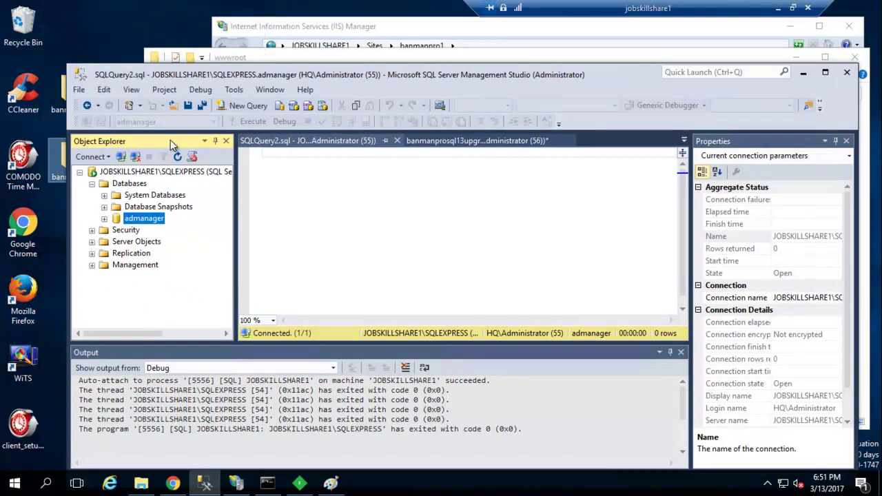
- Disconnect Object Explorer from the JOBSKILLSHARE1\SQLEXPRESS server
left_click(79, 90)
left_click(104, 120)
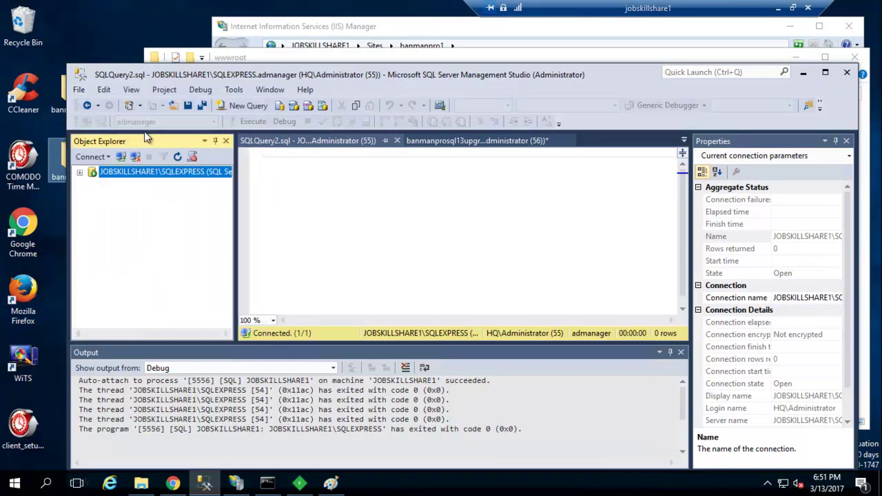
left_click(135, 157)
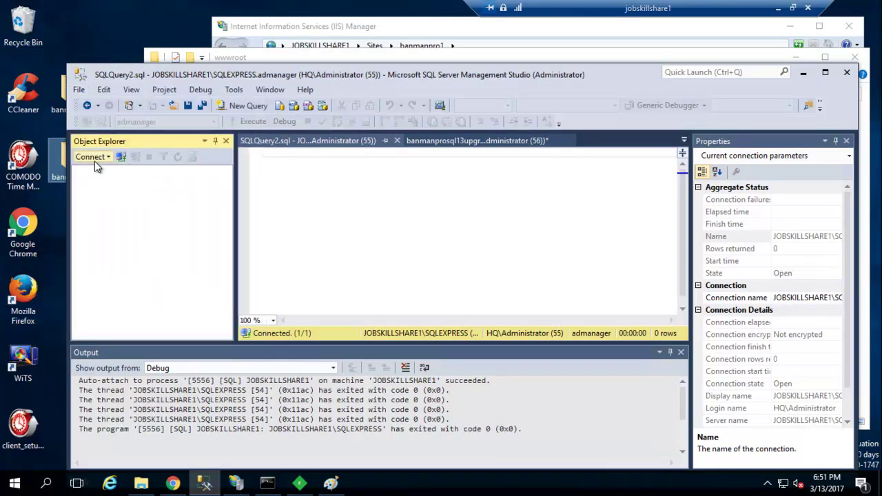
left_click(97, 157)
left_click(4, 486)
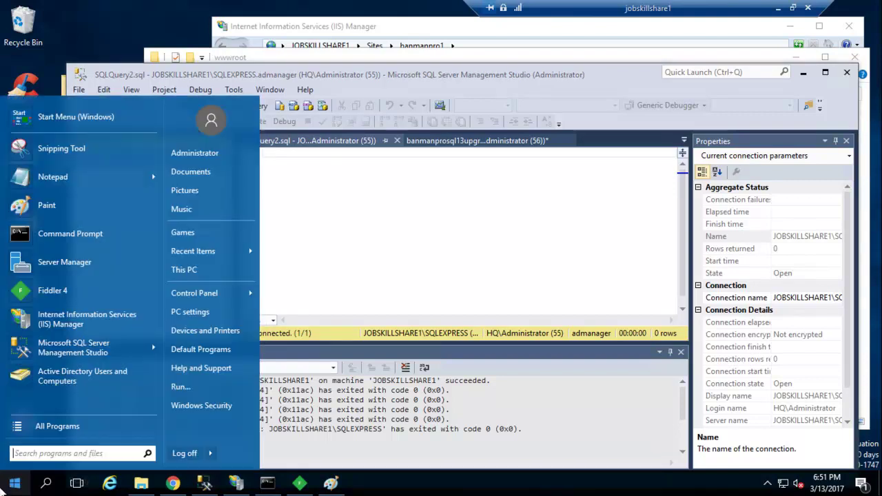
mouse_move(86, 358)
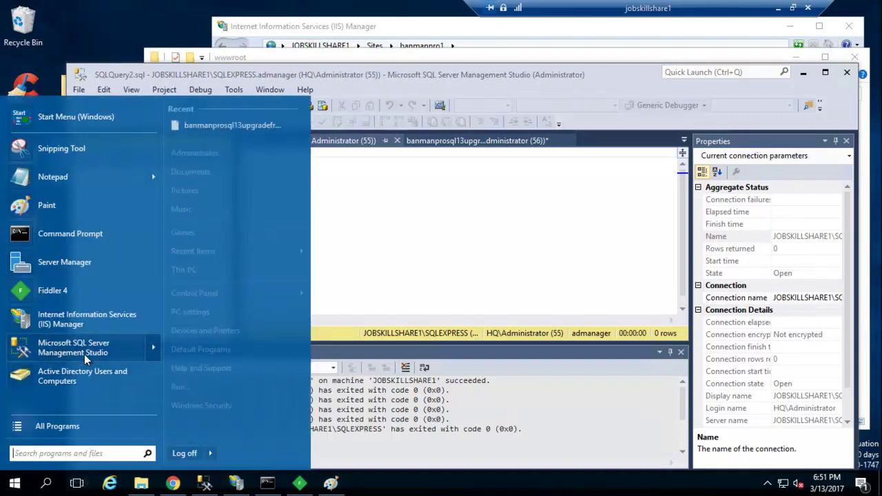
left_click(336, 77)
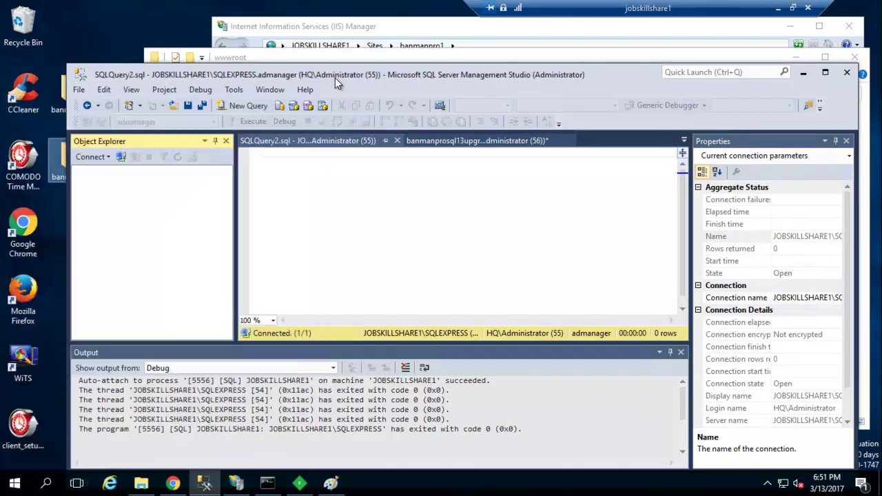
- Connect Object Explorer to the JOBSKILLSHARE1\SQLEXPRESS database engine with Windows Authentication and expand its Databases folder
left_click(110, 156)
left_click(114, 172)
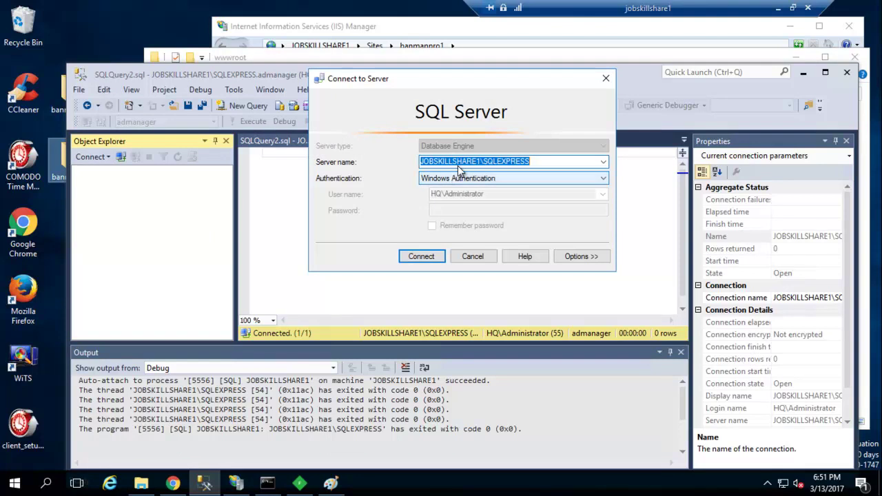
left_click(414, 269)
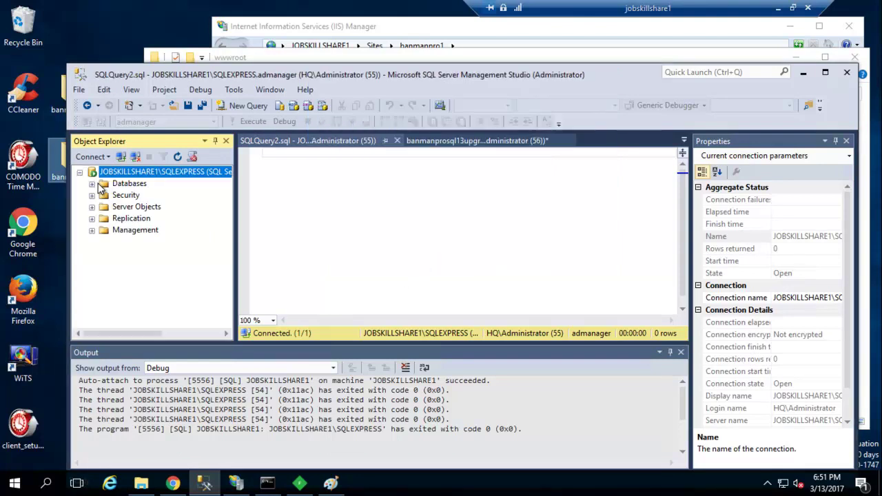
left_click(92, 184)
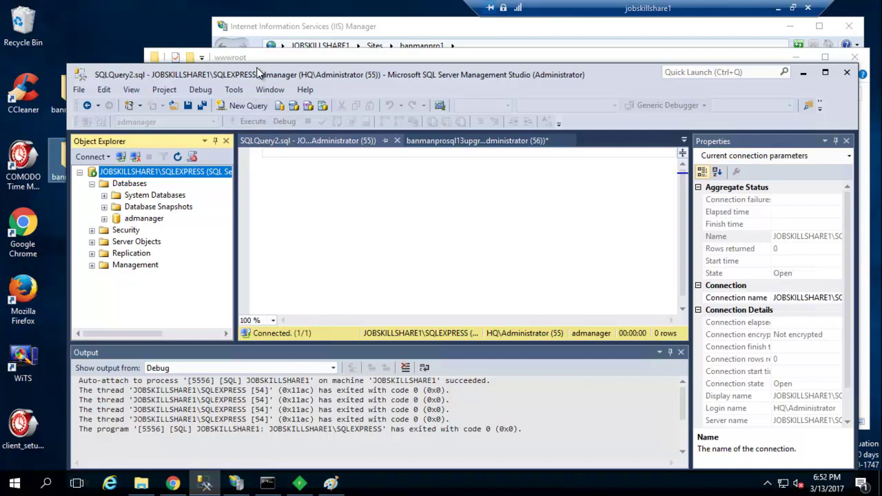
- Switch to the wwwroot folder window, open banmanpro and select all its contents to point out the site files, then minimize the window
left_click(282, 56)
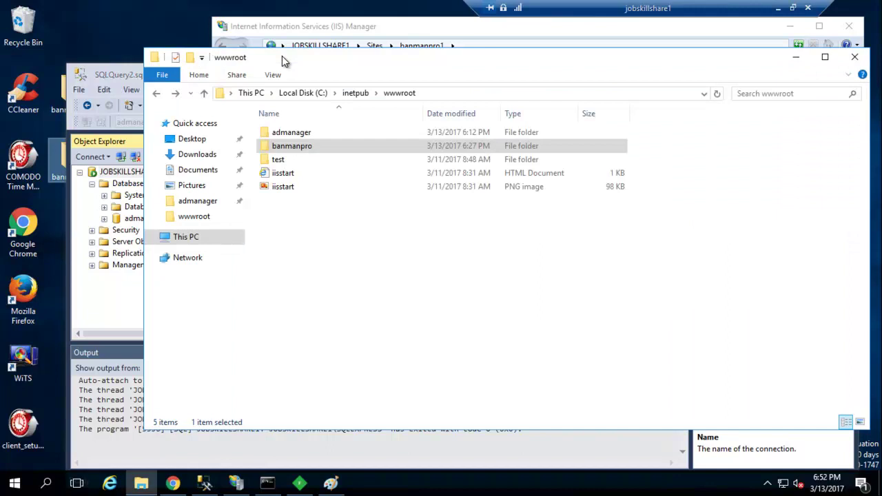
double_click(276, 148)
left_click_drag(278, 245, 292, 96)
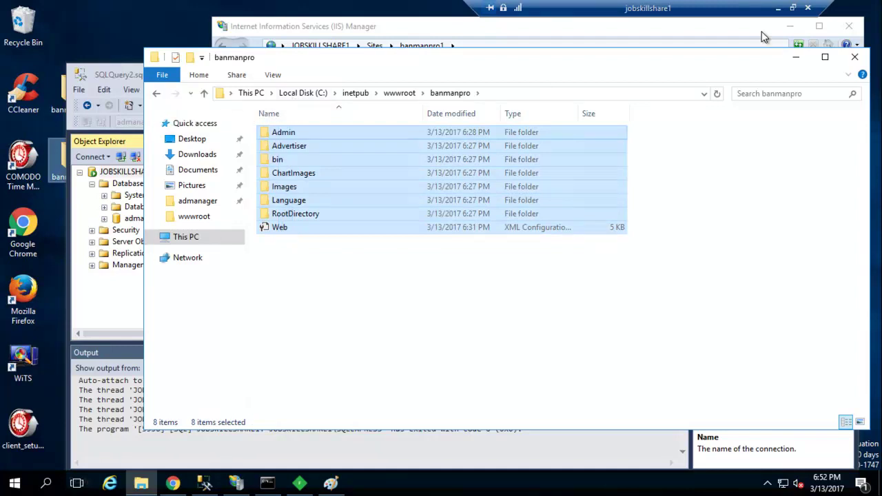
left_click(796, 58)
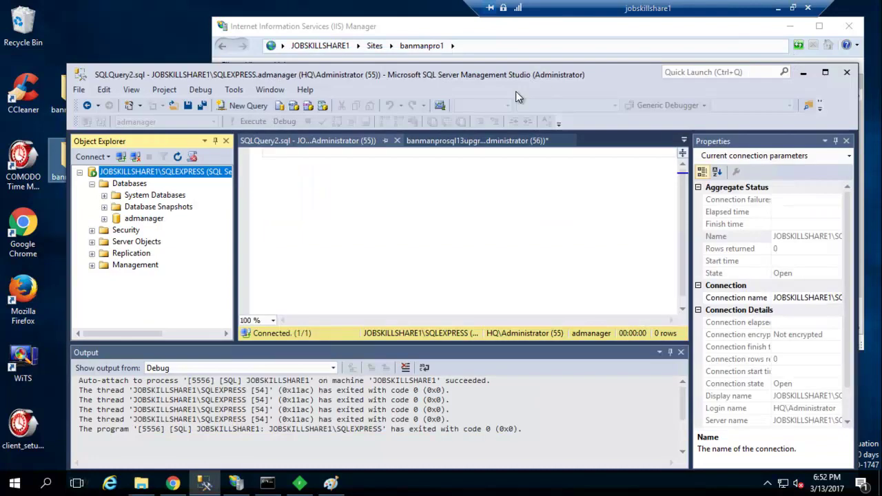
- Back up the admanager database to disk as a full backup, using the default admanager.bak destination
left_click(104, 219)
left_click(133, 221)
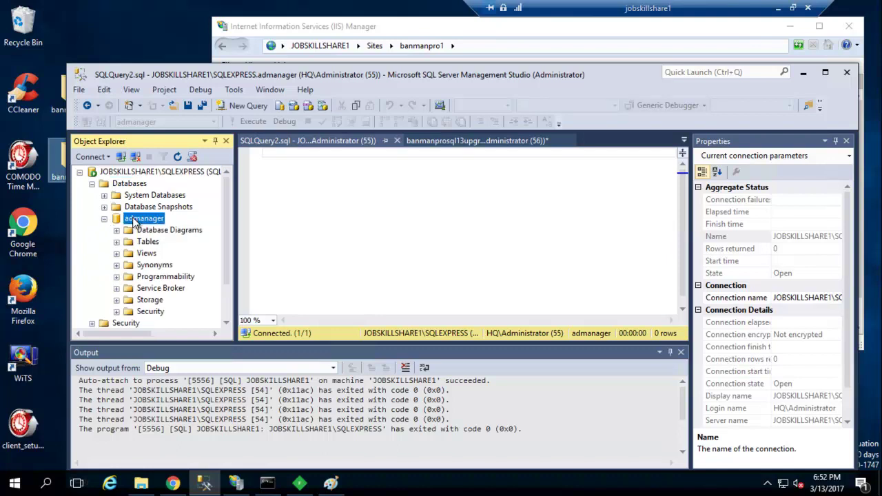
right_click(133, 220)
mouse_move(195, 278)
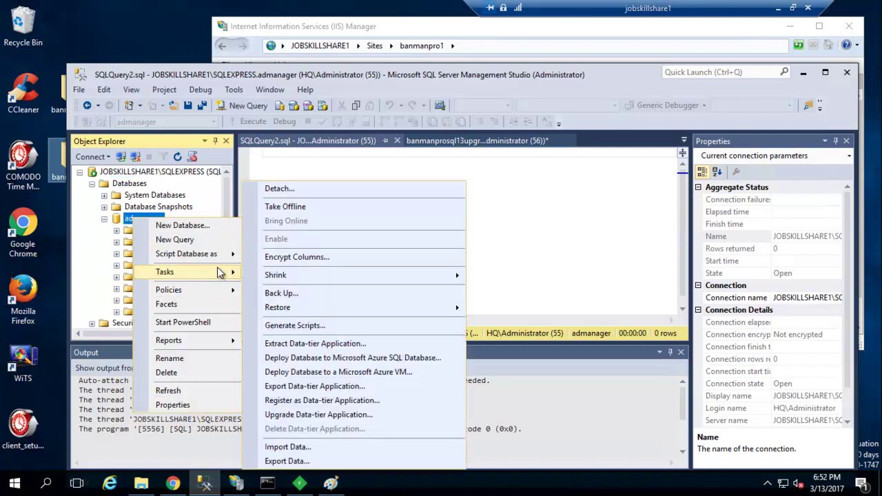
left_click(282, 294)
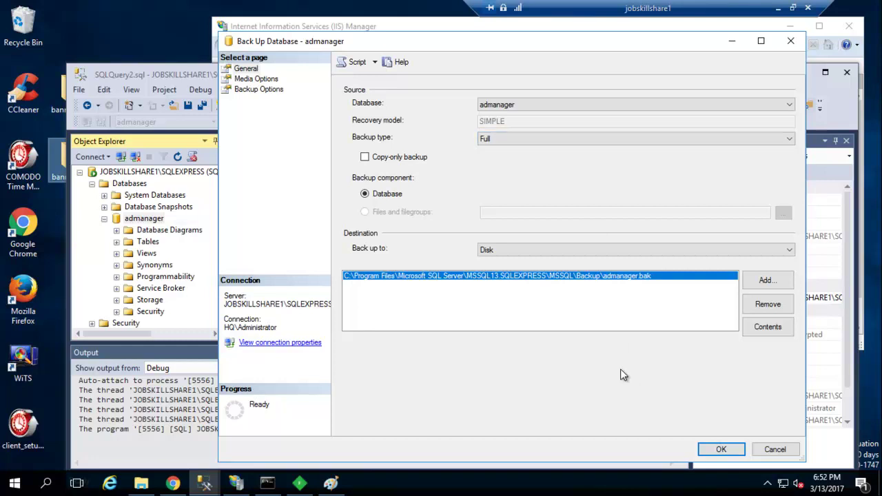
left_click(727, 450)
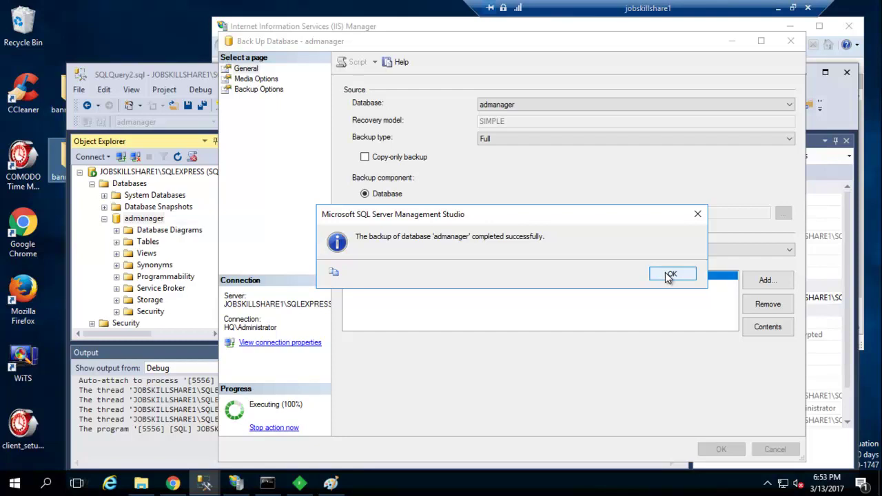
left_click(667, 275)
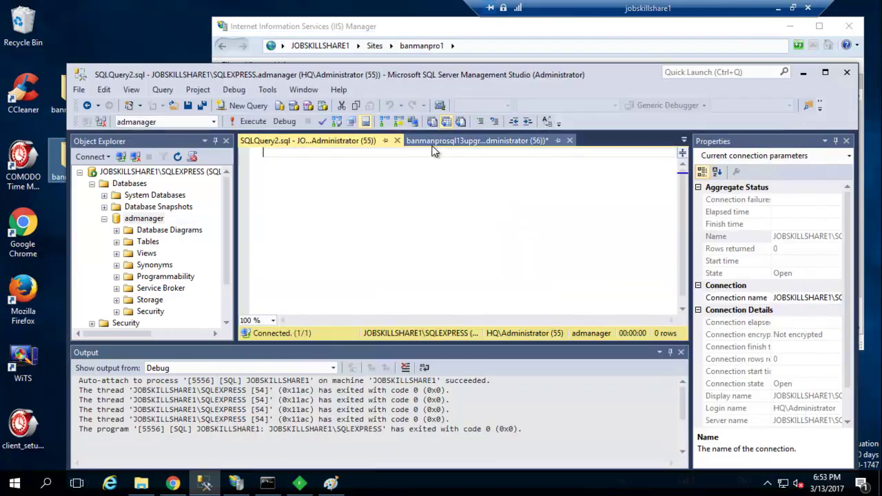
- Show the restore options for the admanager database, then switch to IIS Manager
right_click(145, 219)
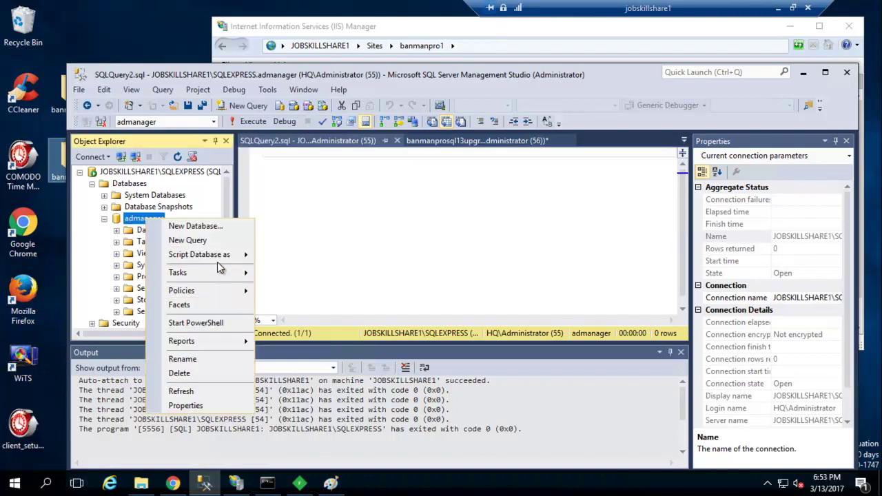
mouse_move(217, 268)
mouse_move(312, 307)
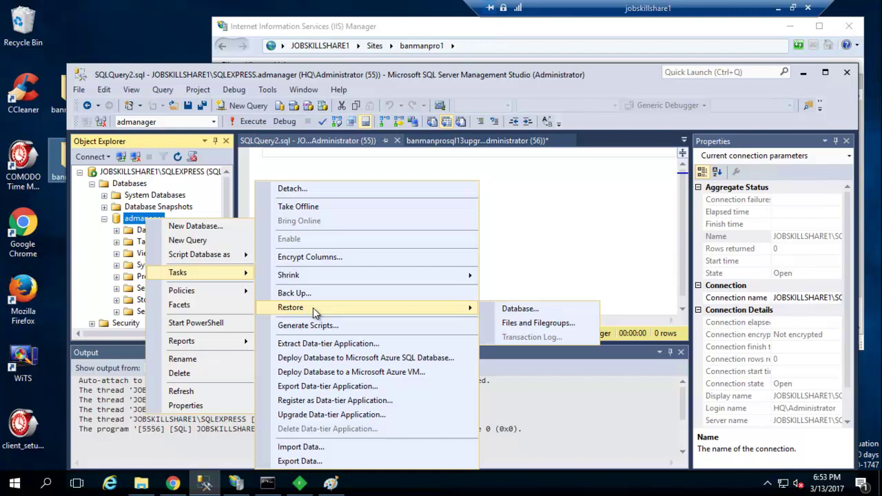
left_click(312, 28)
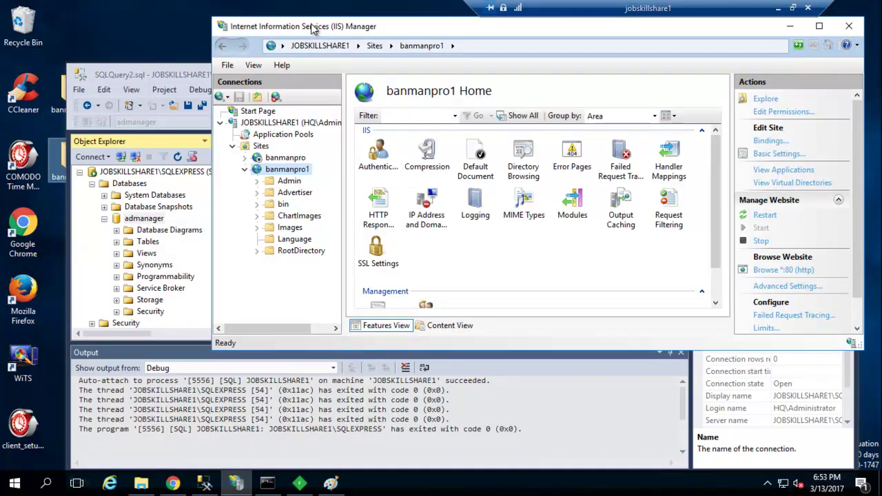